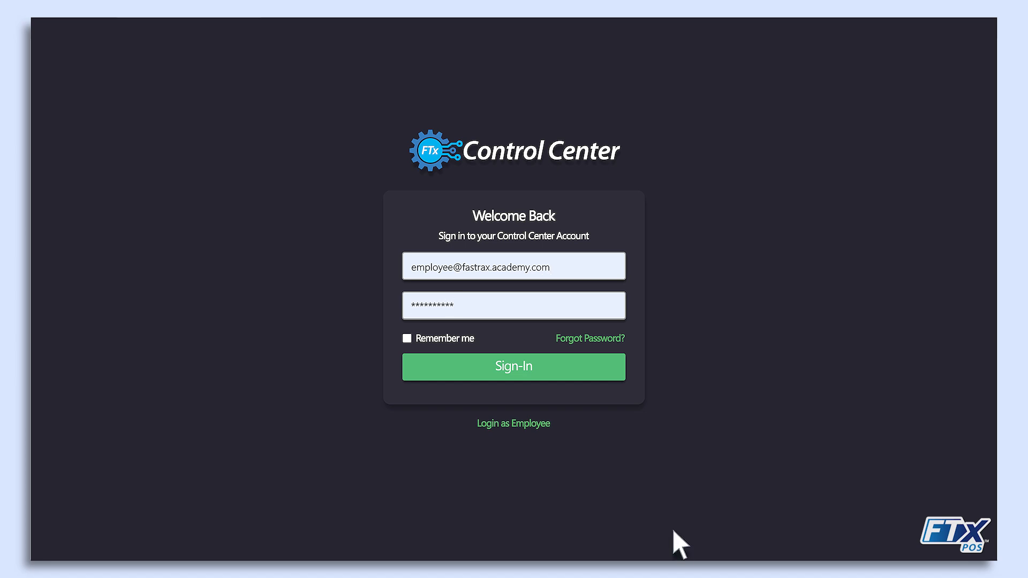
Step: Sign in to the Control Center account and open the Inventory Definitions list from the cycle counts area
click(546, 370)
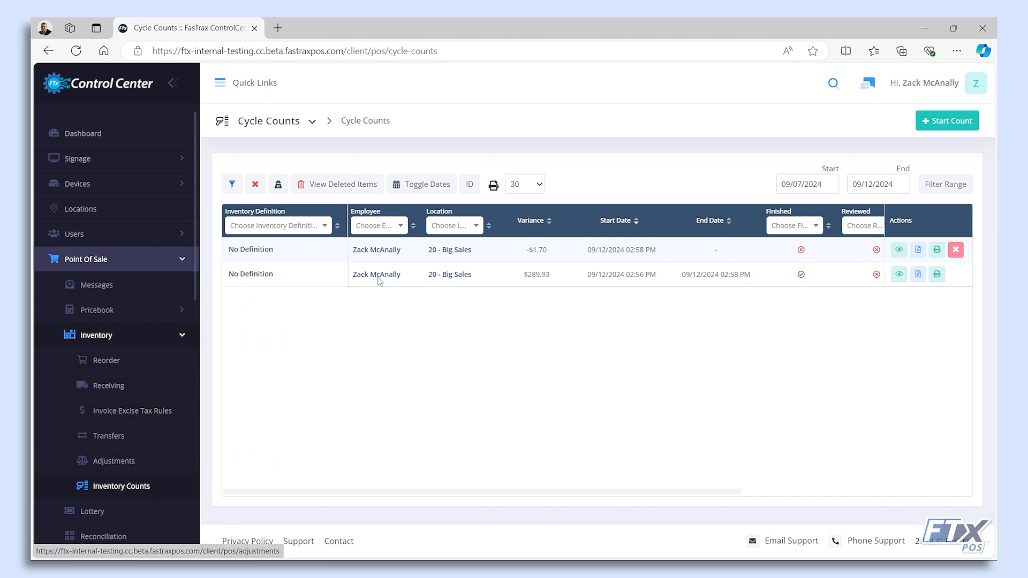
click(311, 123)
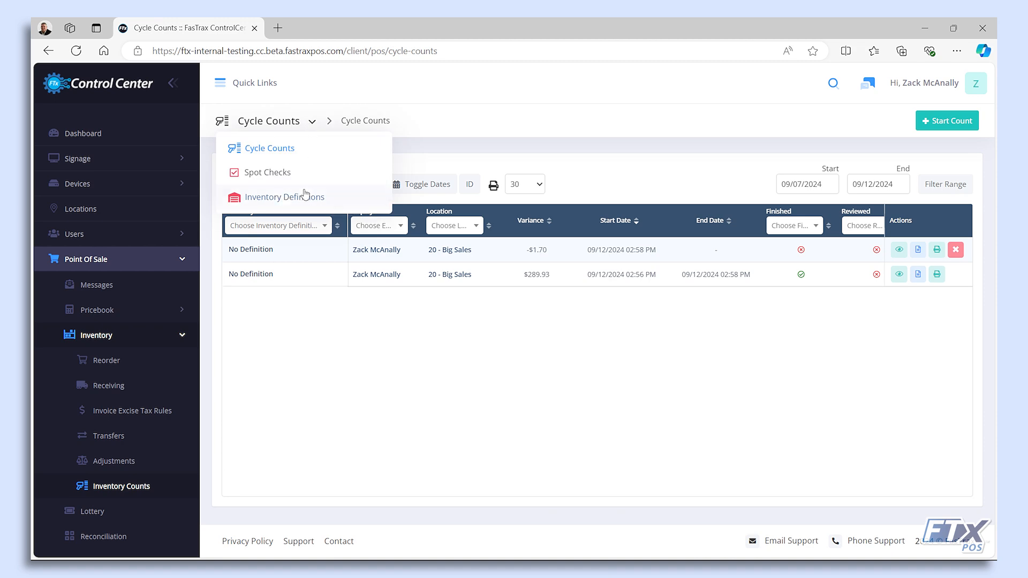
click(280, 193)
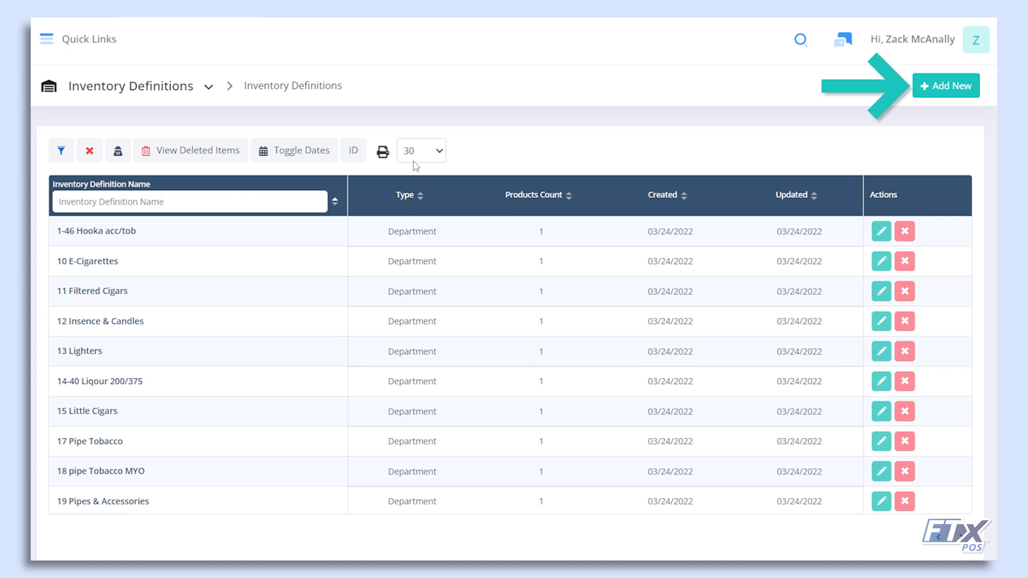
Step: Start a new inventory definition and name it FTX Academy
click(933, 93)
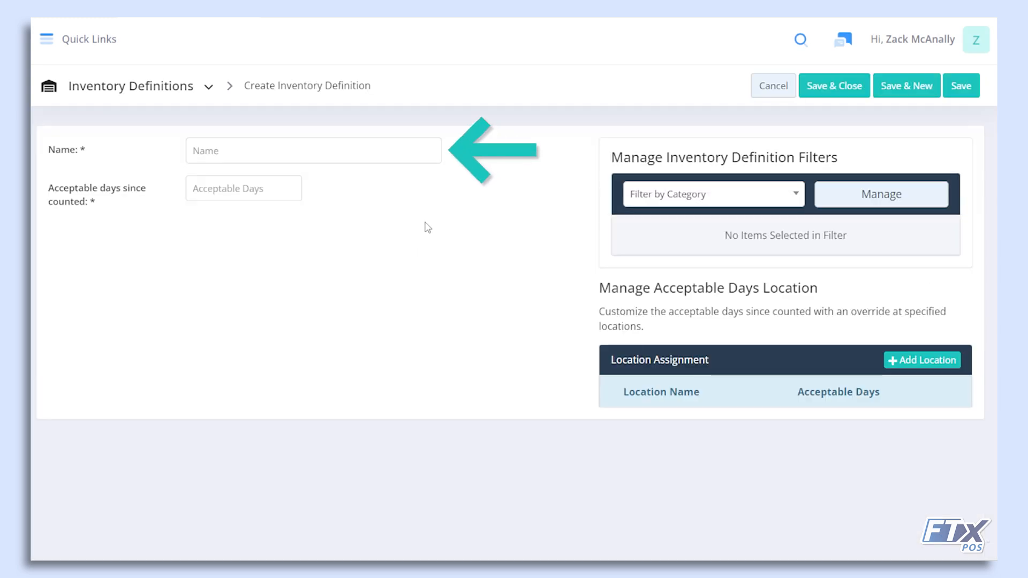
click(305, 152)
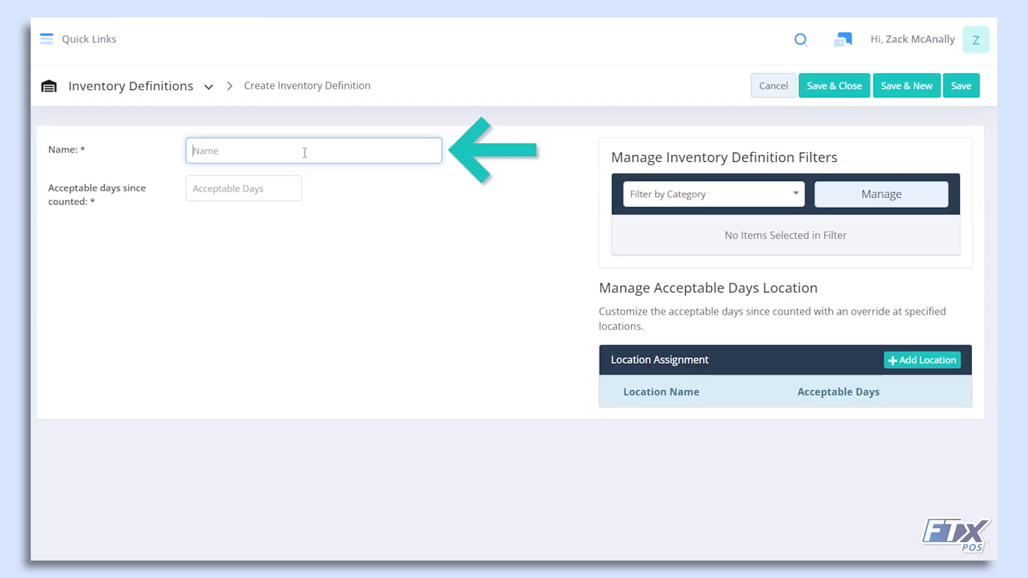
text(FTX Academy)
key(Tab)
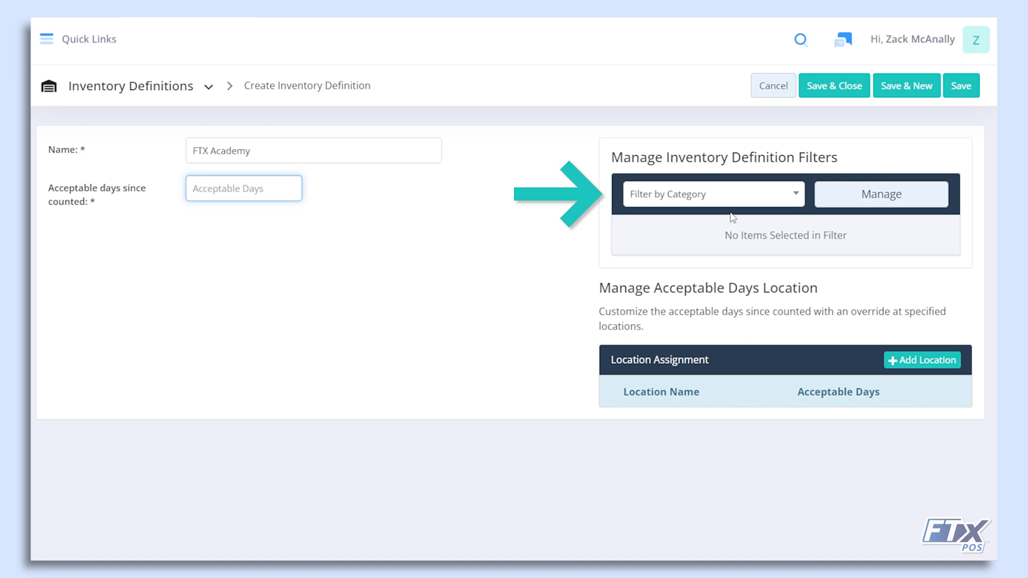
Step: Filter the inventory definition by department, applying the departments 1 - prem ctn and 2 - Beer Package 6PK
click(744, 204)
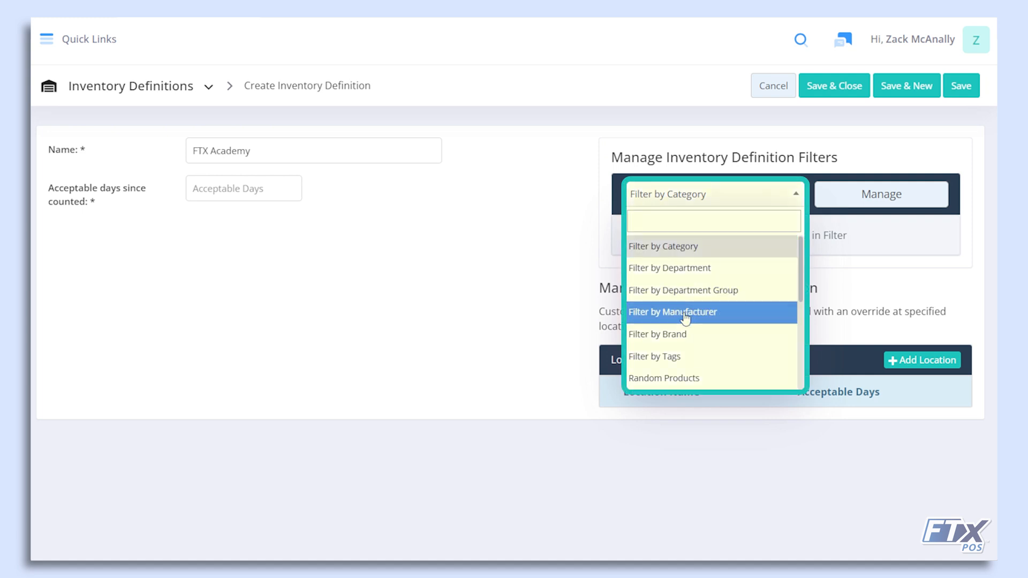
click(692, 278)
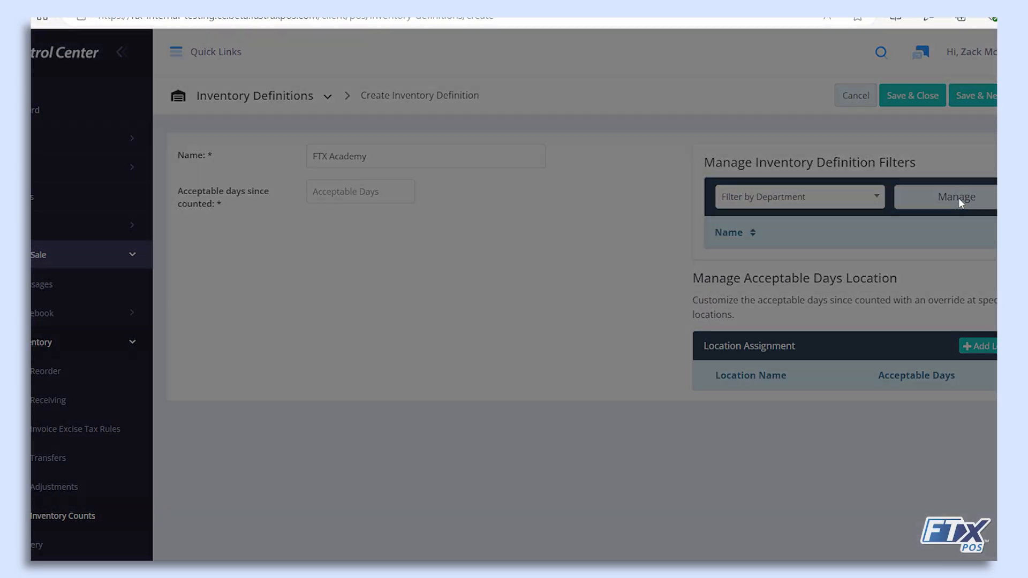
click(882, 194)
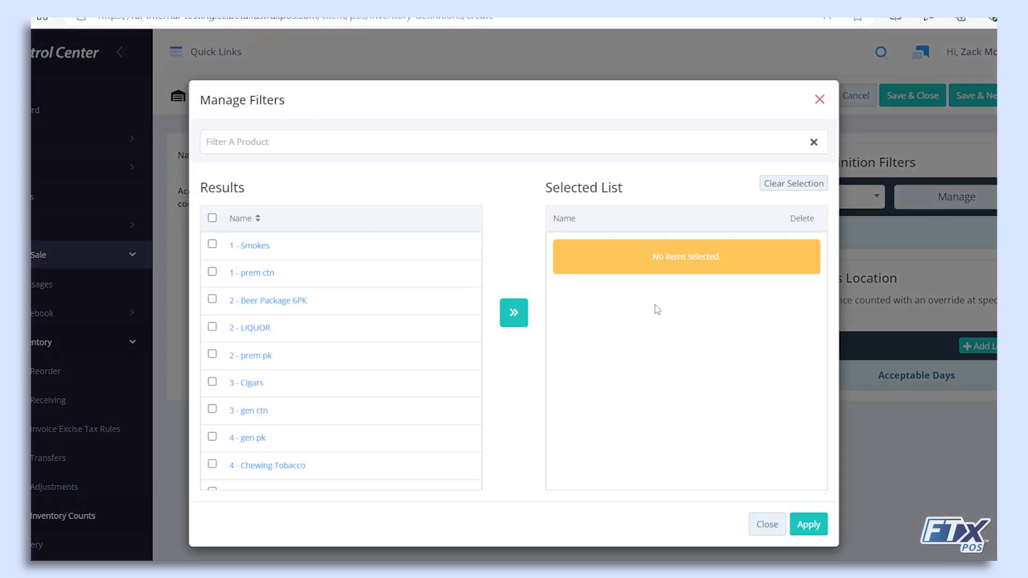
click(212, 273)
click(212, 299)
click(524, 318)
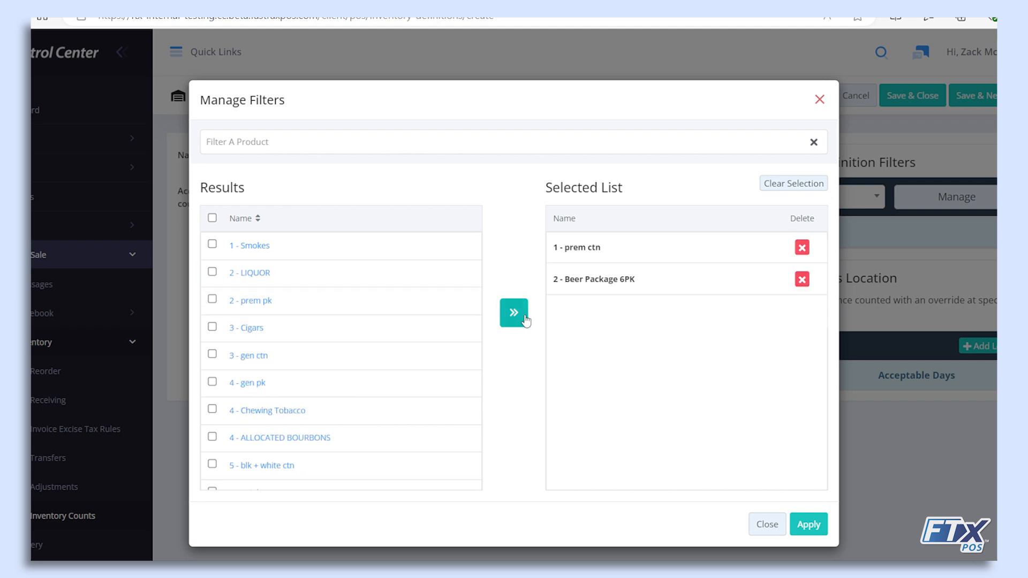
click(803, 523)
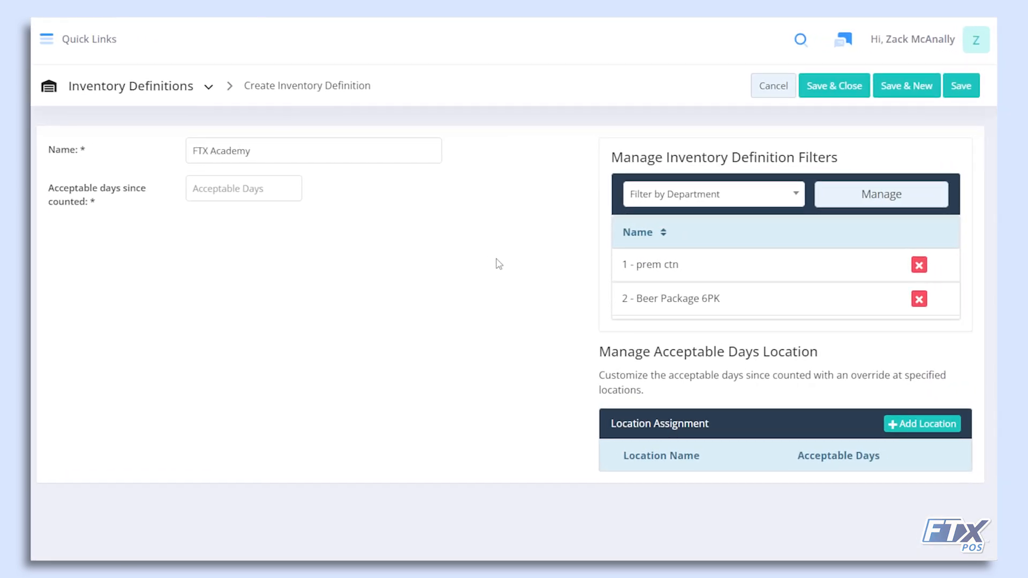
Step: Review the remaining filter types available for the inventory definition, down to the adjustment, transfer and invoice options
click(791, 197)
drag(801, 269, 786, 344)
scroll(786, 344, up, 1)
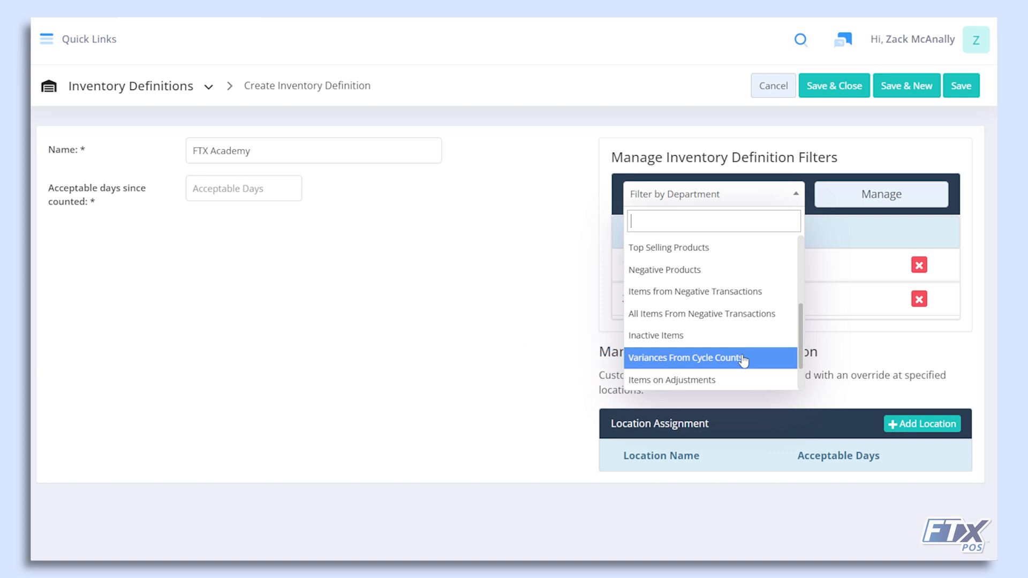
scroll(800, 347, down, 1)
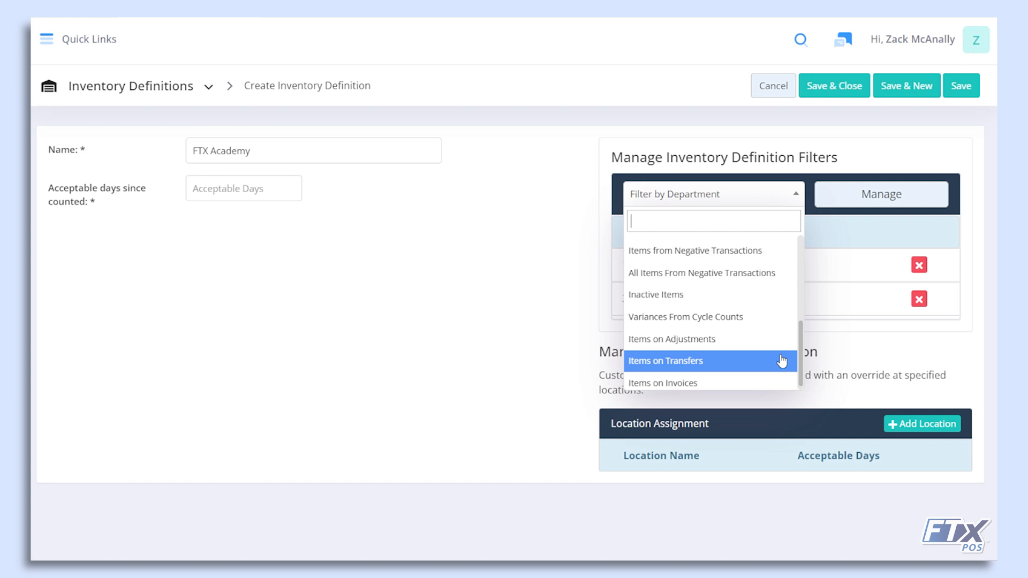
click(854, 343)
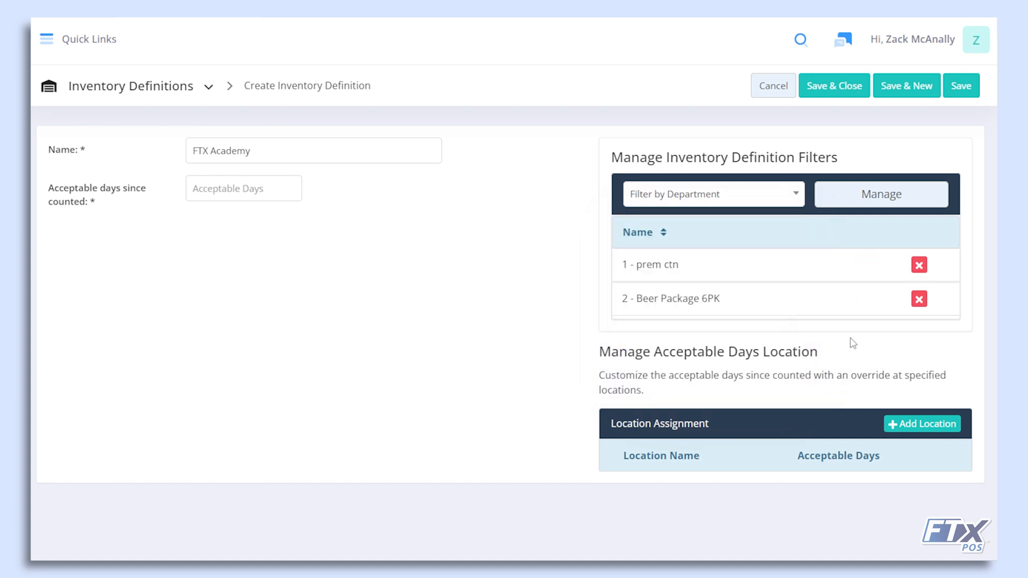
Step: Filter the inventory definition by tags instead, searching for ftx and applying the FTX ACADEMY INV tag
click(711, 193)
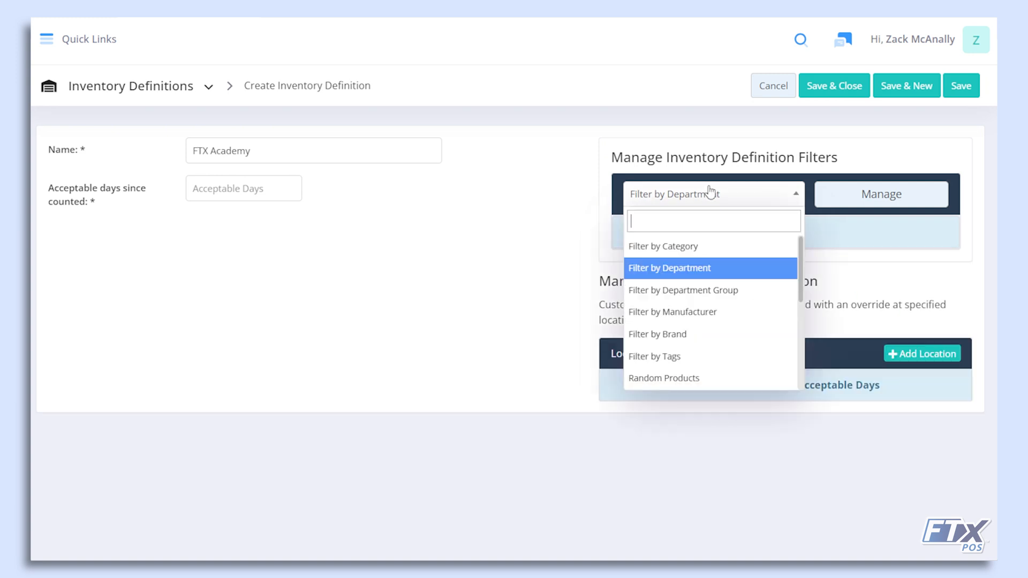
click(657, 356)
click(882, 194)
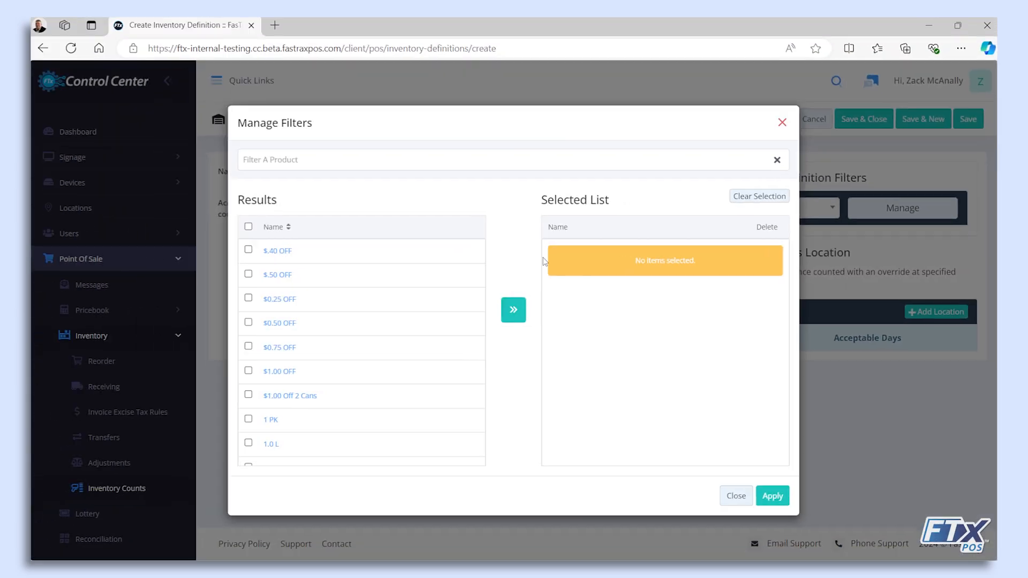
click(322, 161)
text(ftx)
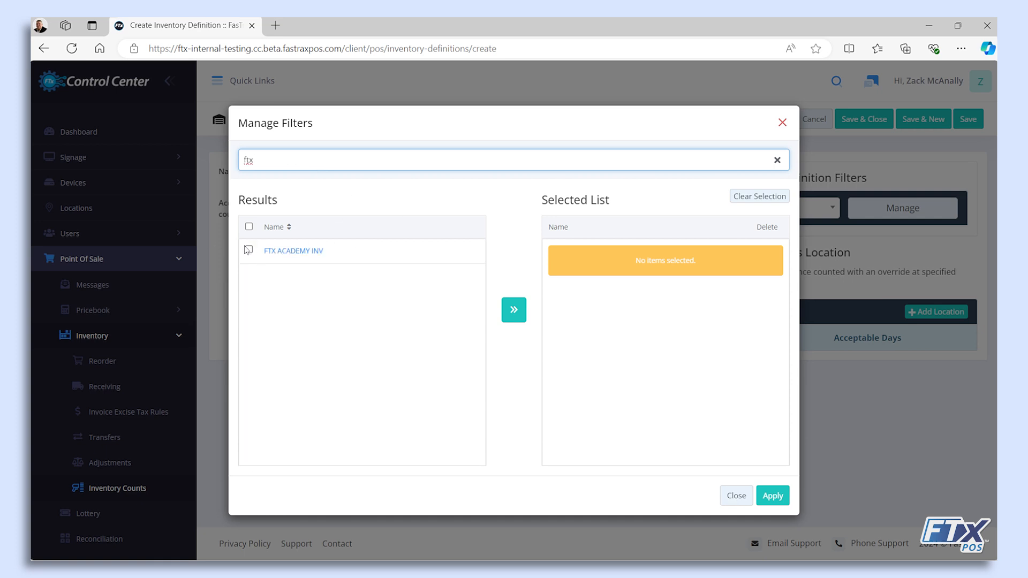
click(249, 250)
click(513, 310)
click(773, 491)
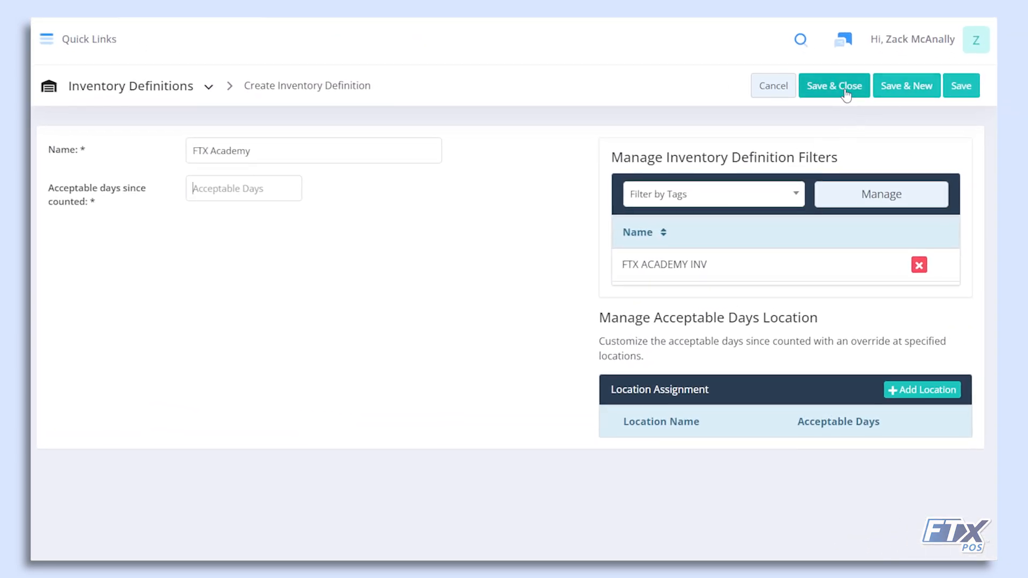
Step: Set the acceptable days since counted to 90, and save and close the inventory definition
click(846, 95)
text(90)
click(853, 95)
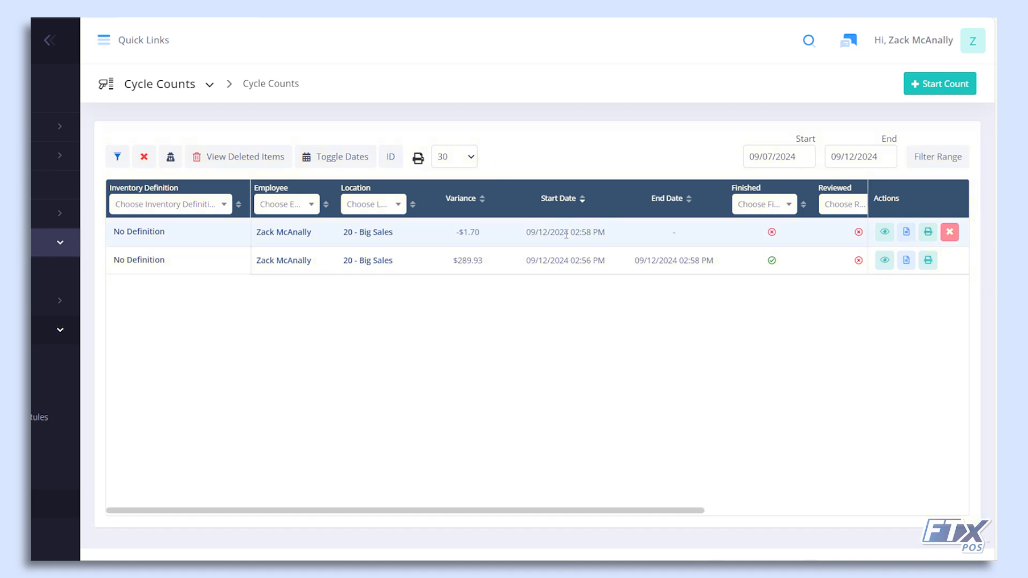
Step: View the unfinished 02:58 PM cycle count for 20 - Big Sales and check its product filter options
click(884, 233)
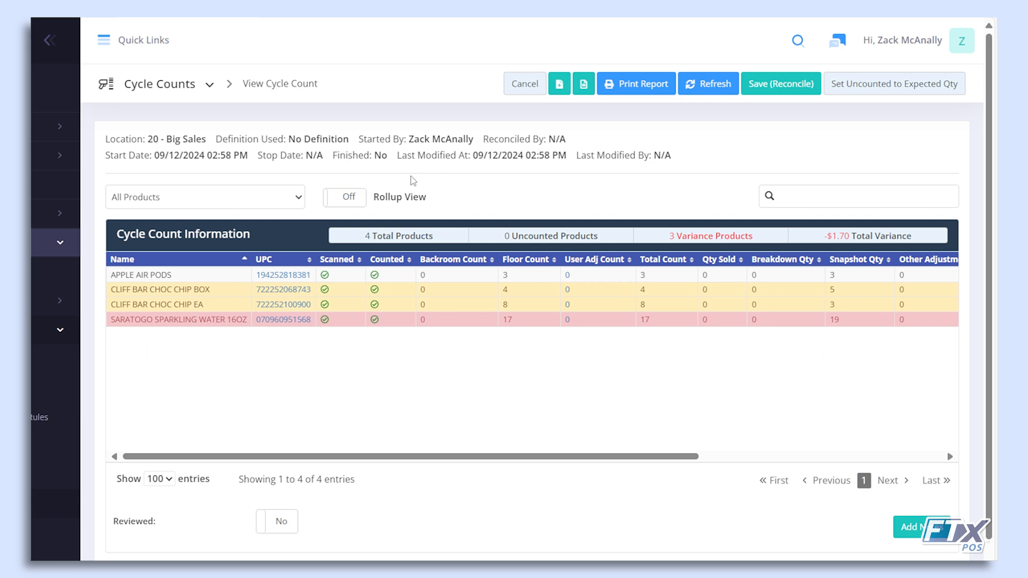
click(236, 197)
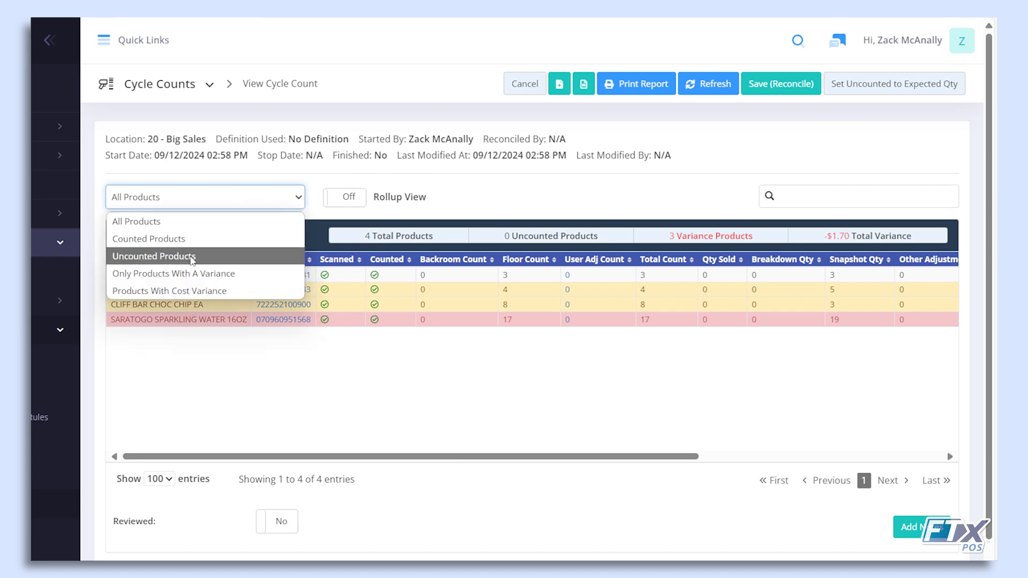
click(325, 180)
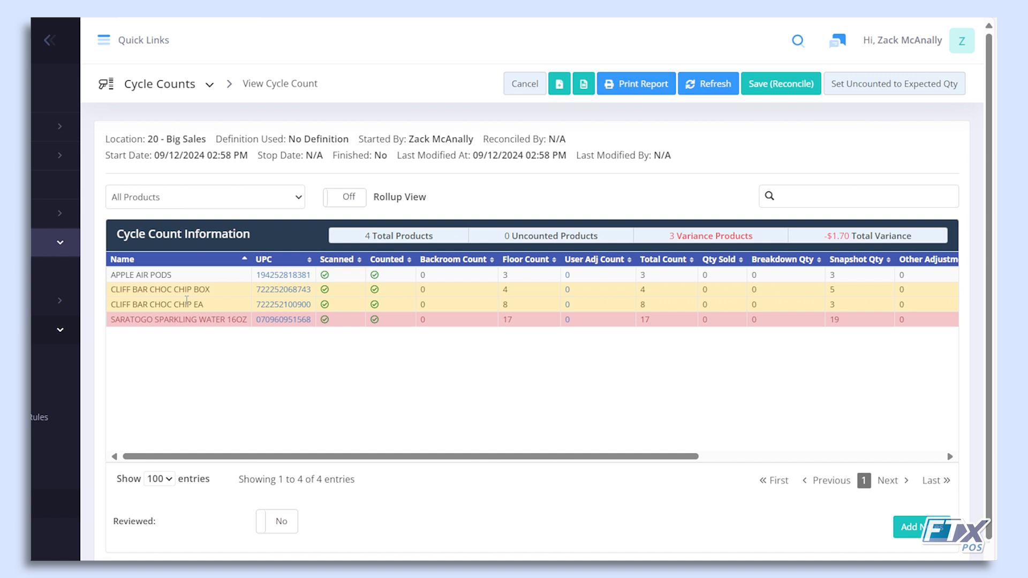
Step: Compare the counts and variances of the CLIFF BAR CHOC CHIP BOX and CLIFF BAR CHOC CHIP EA rows
click(225, 292)
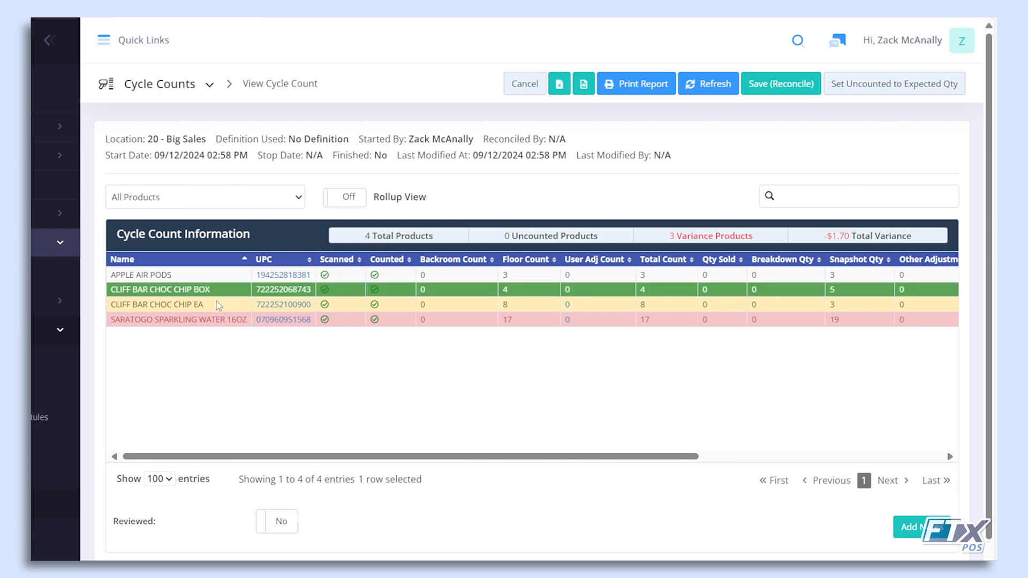
click(221, 302)
click(223, 292)
drag(676, 459, 949, 464)
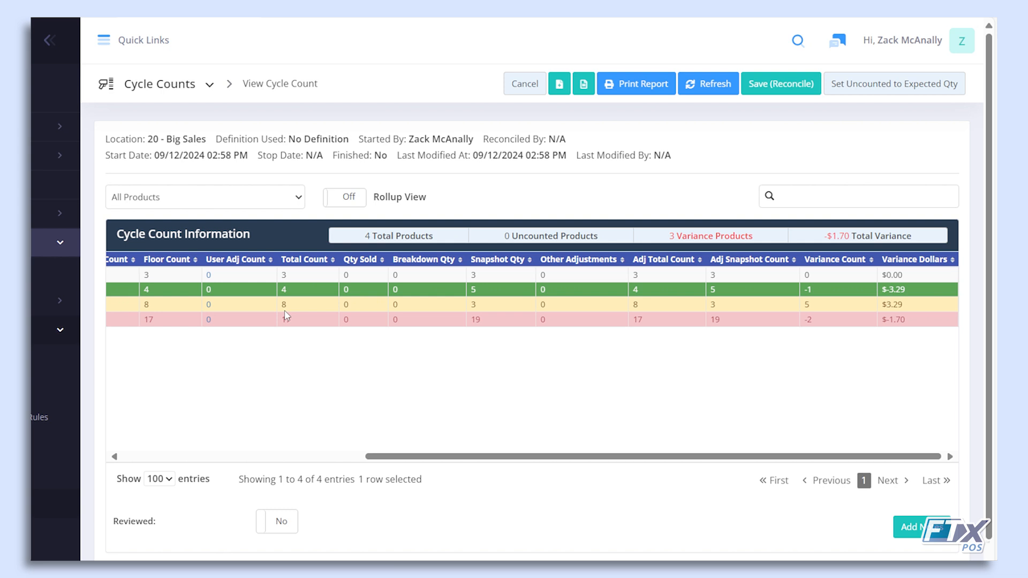
click(833, 303)
click(834, 293)
drag(715, 459, 177, 426)
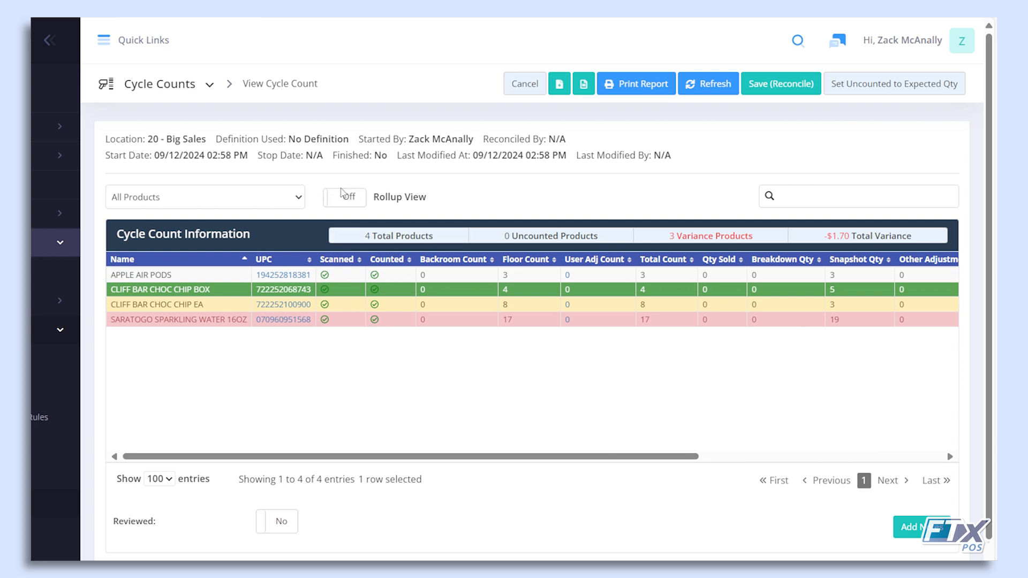
Step: Examine the parent, child and total variances in Rollup View, and return to the standard product view
click(359, 197)
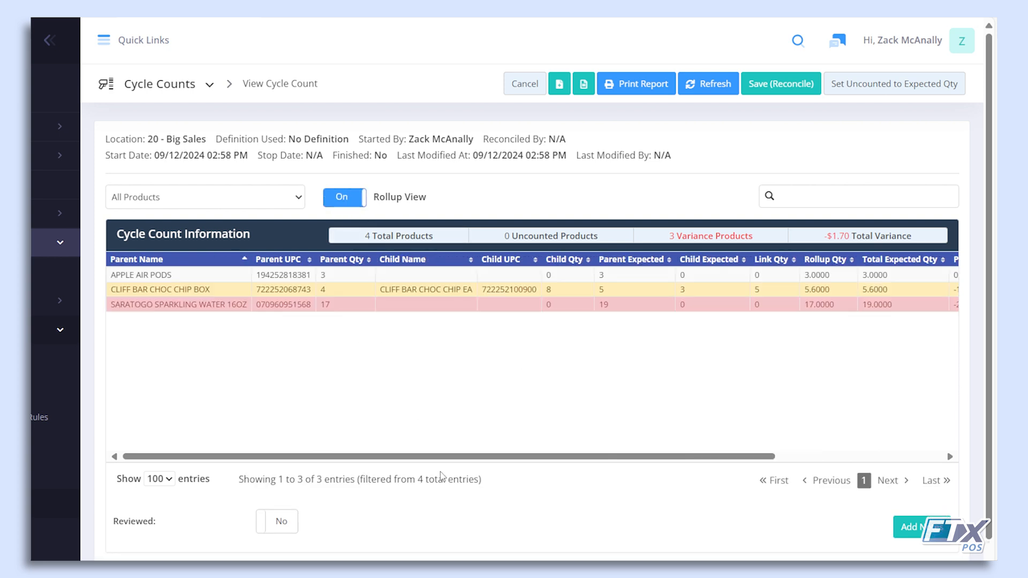
drag(559, 459, 896, 461)
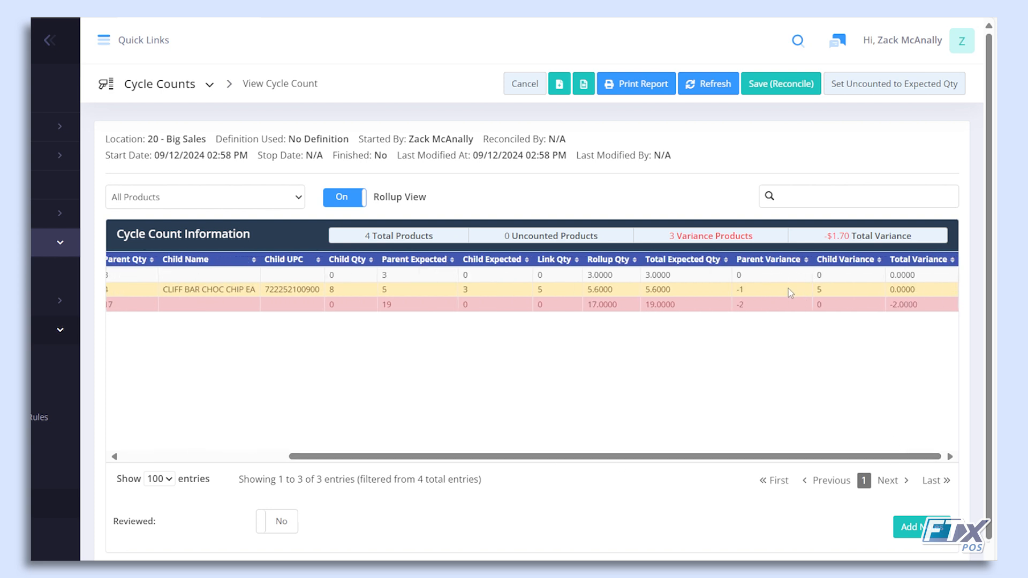
drag(689, 453, 236, 454)
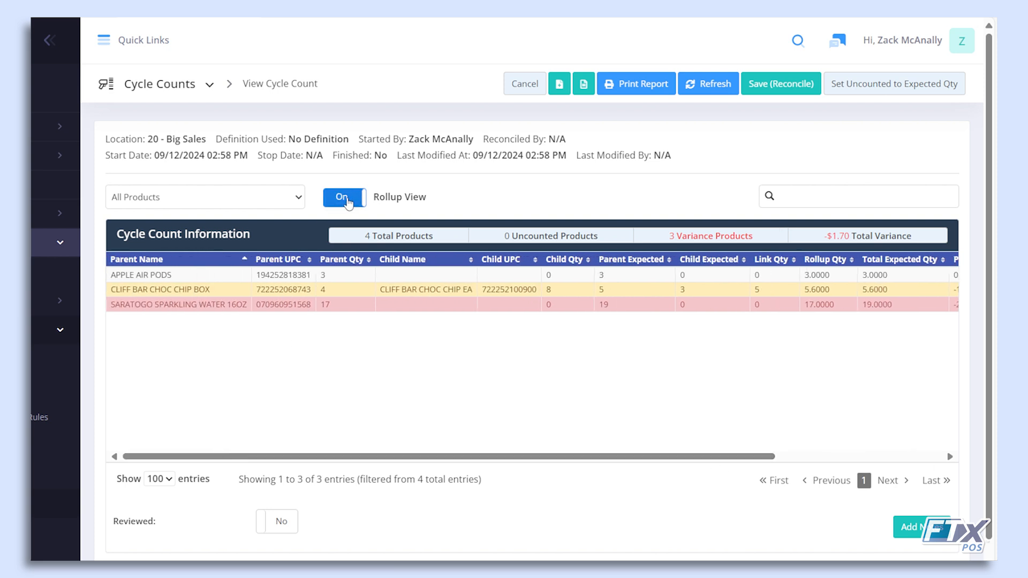
click(345, 198)
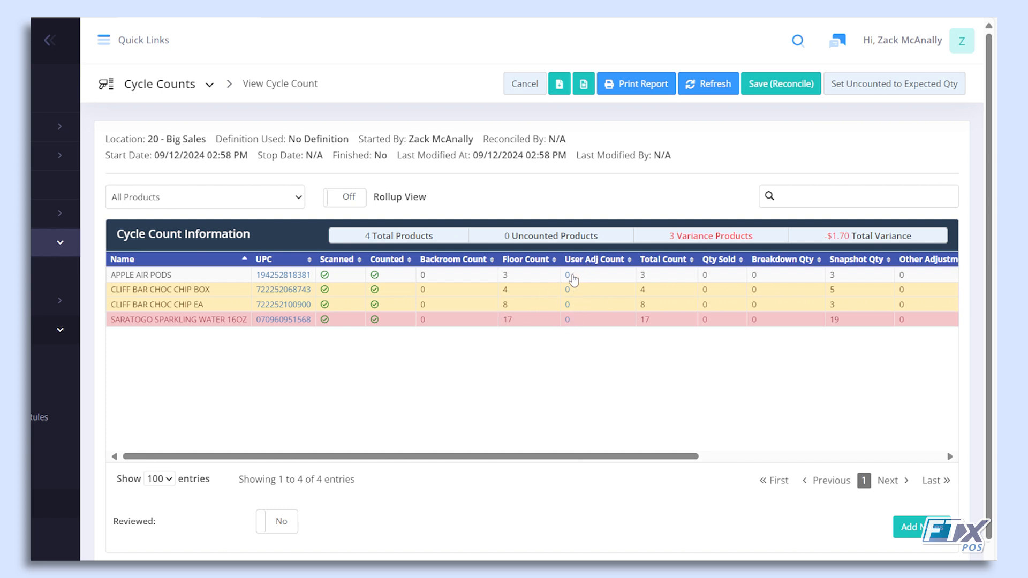
Step: Set the User Adj Count of APPLE AIR PODS to 1
click(571, 277)
click(571, 277)
double_click(570, 276)
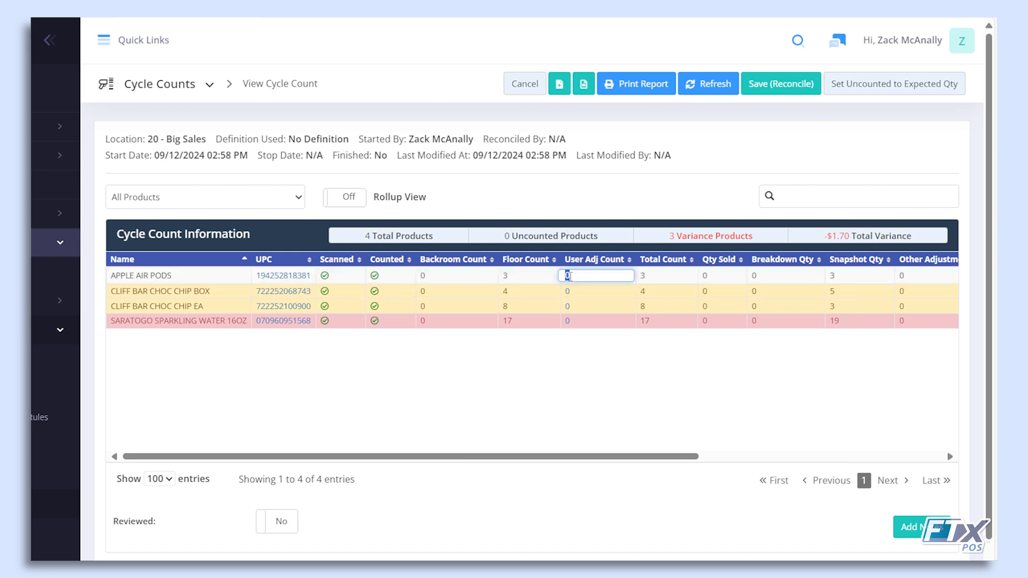
text(1)
click(575, 294)
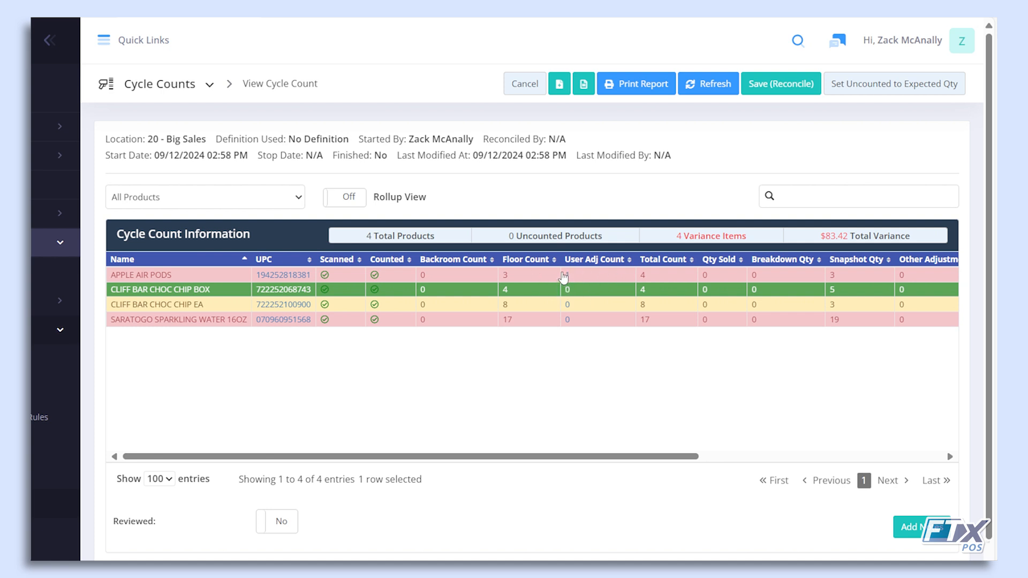
Step: Reset the User Adj Count of APPLE AIR PODS to 0
click(568, 277)
click(568, 276)
text(0)
click(549, 292)
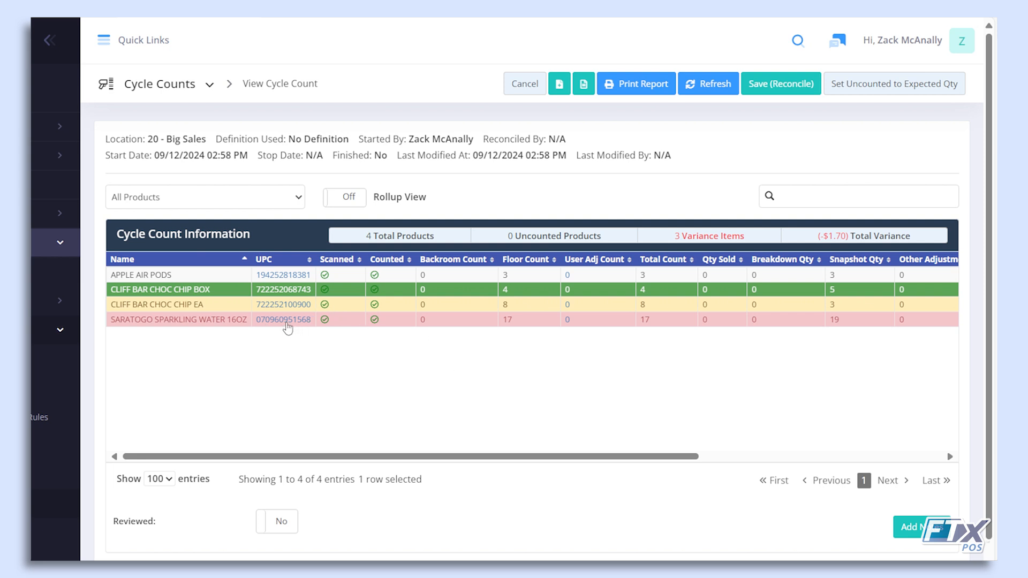
Step: Select the SARATOGO SPARKLING WATER 16OZ row and examine its total and snapshot quantities
click(185, 319)
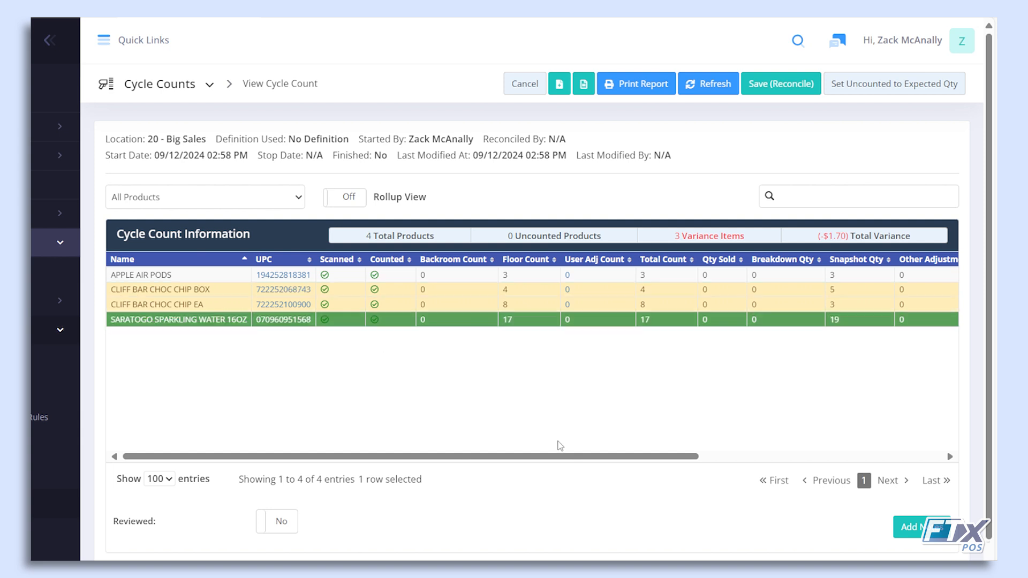
drag(557, 458, 633, 457)
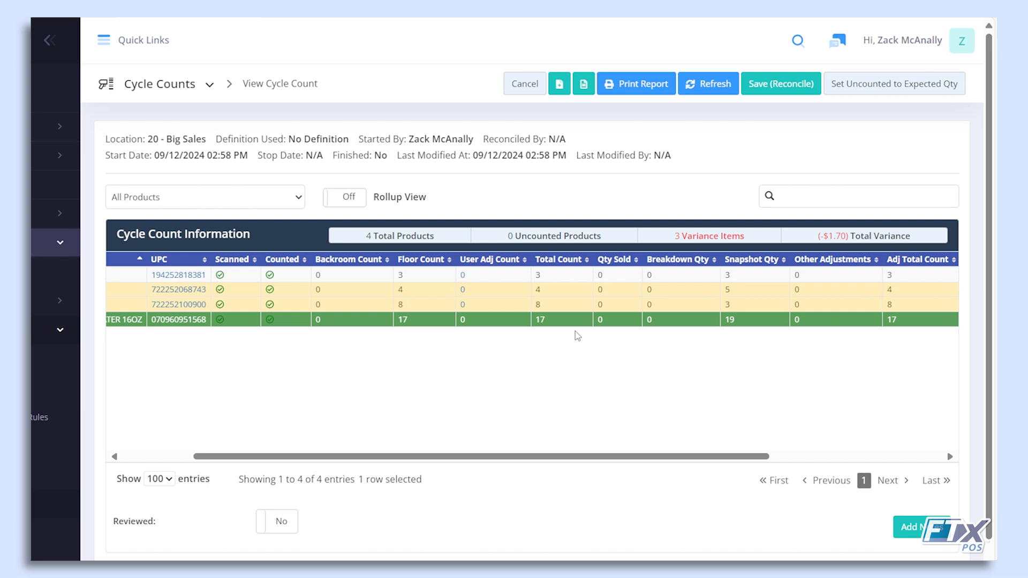
drag(539, 457, 317, 432)
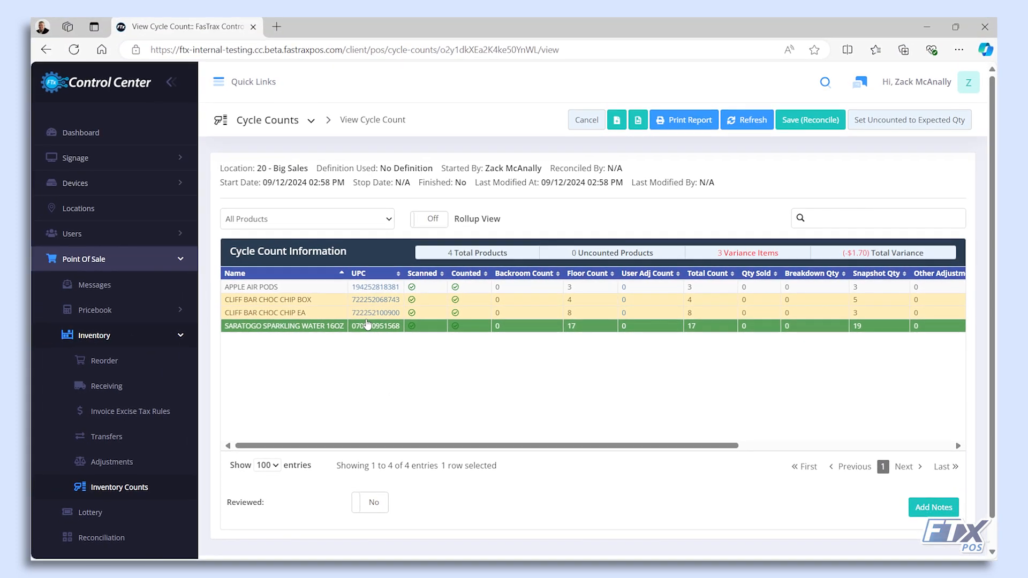
Step: Review the scan order, user-adjusted count history and Item Analysis of SARATOGO SPARKLING WATER 16OZ, and return to the cycle count
click(367, 325)
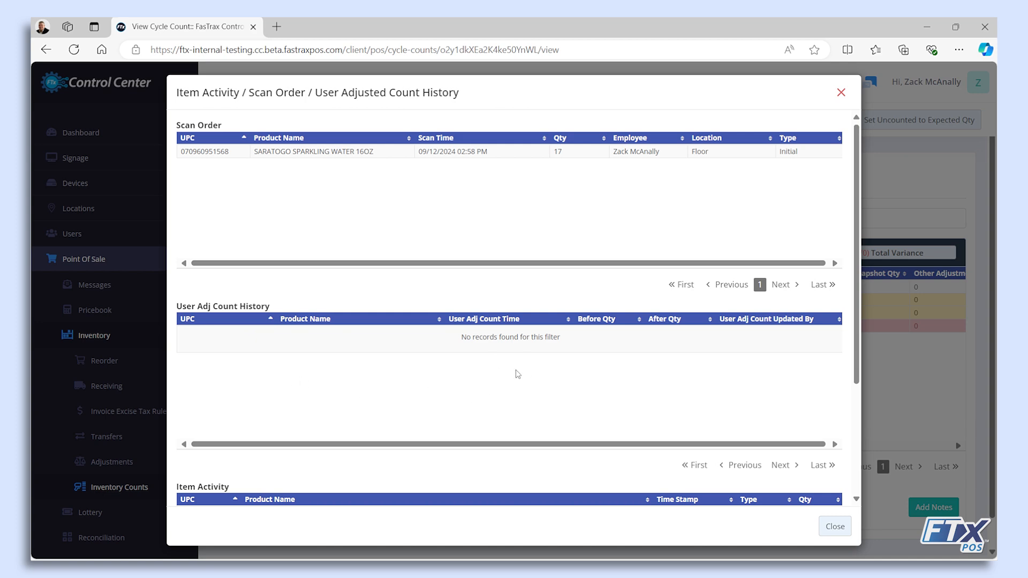
click(850, 530)
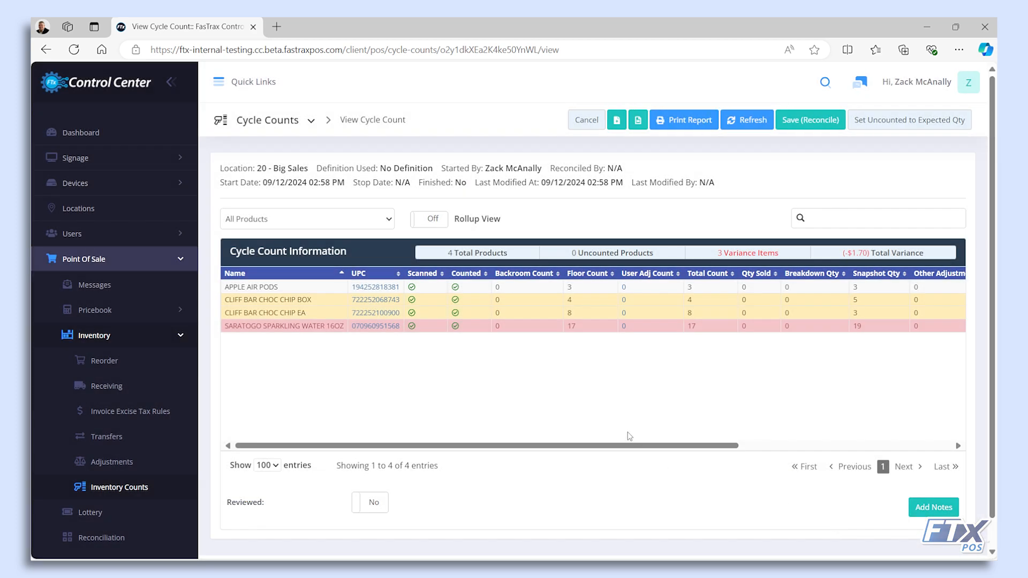
right_click(423, 327)
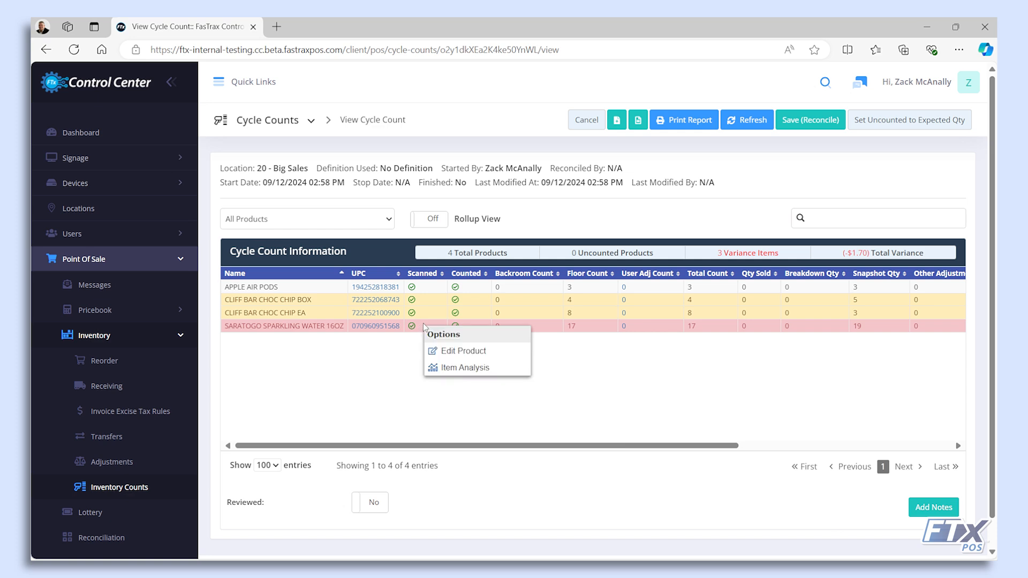
click(466, 369)
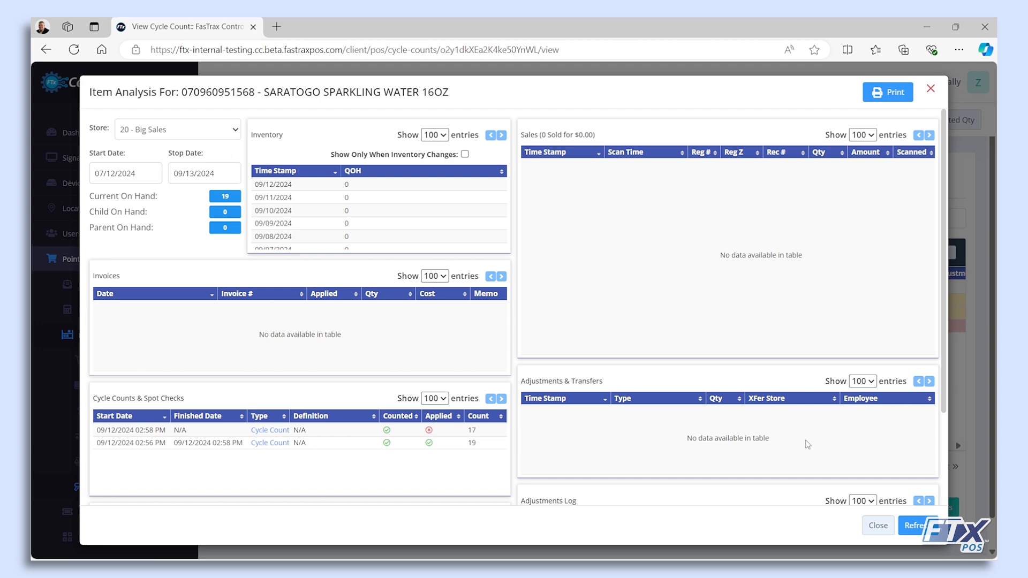
click(878, 526)
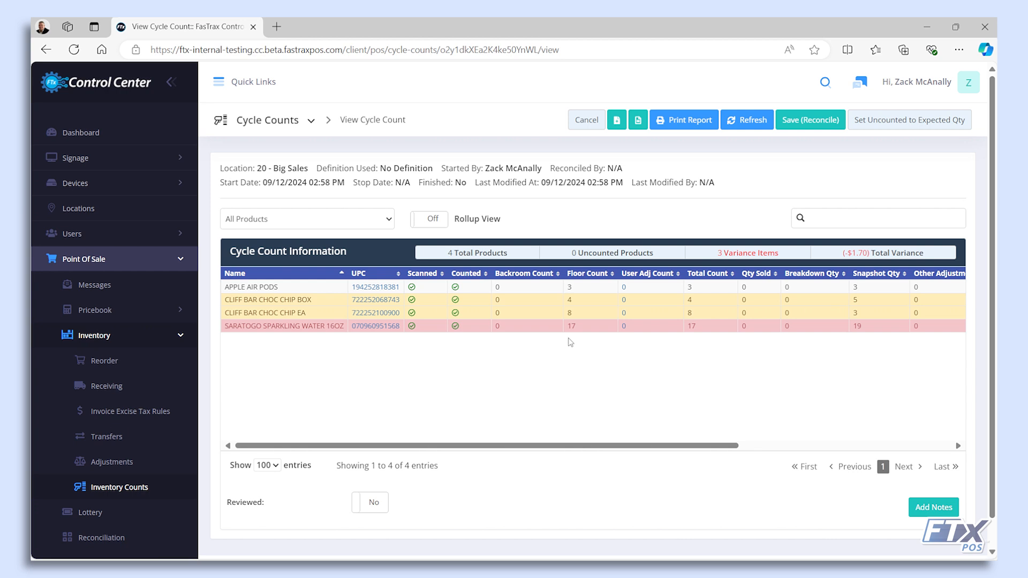
Step: Save and reconcile the cycle count, confirming that it is applied to inventory immediately
click(818, 127)
click(513, 382)
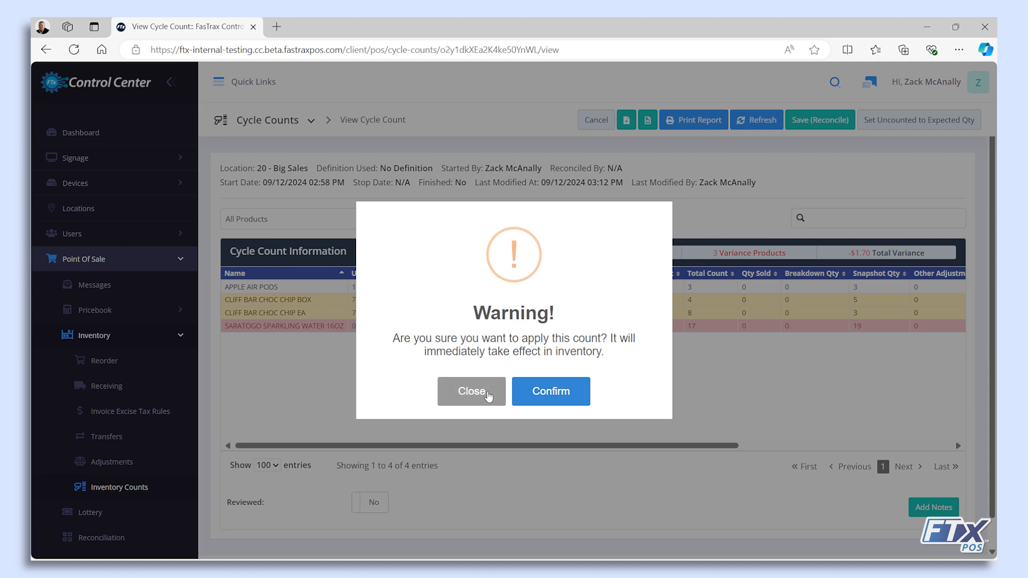
click(556, 397)
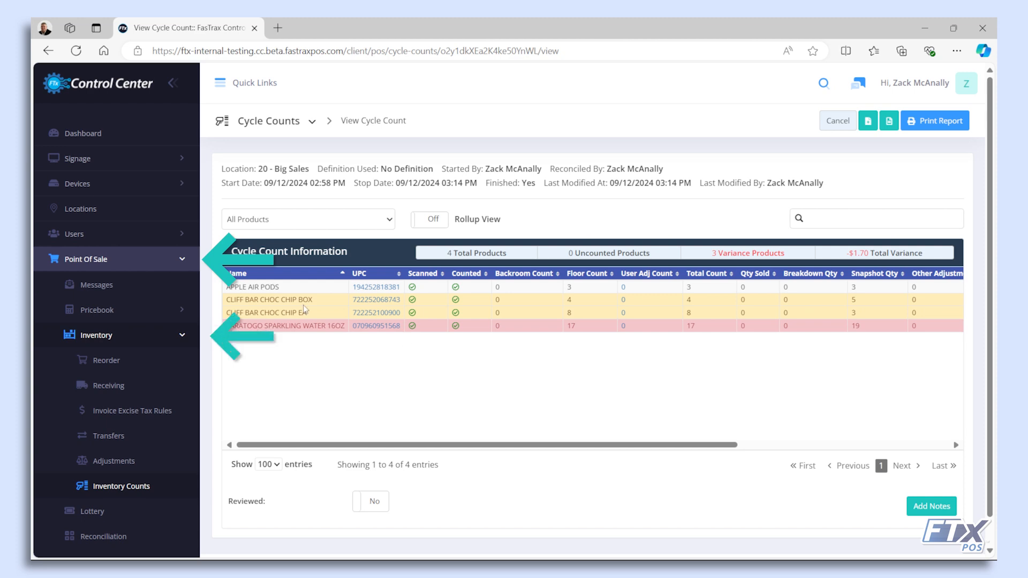
Step: Go from the cycle counts list to Spot Checks and view the No Definition spot check for location 20 - Big Sales
click(132, 493)
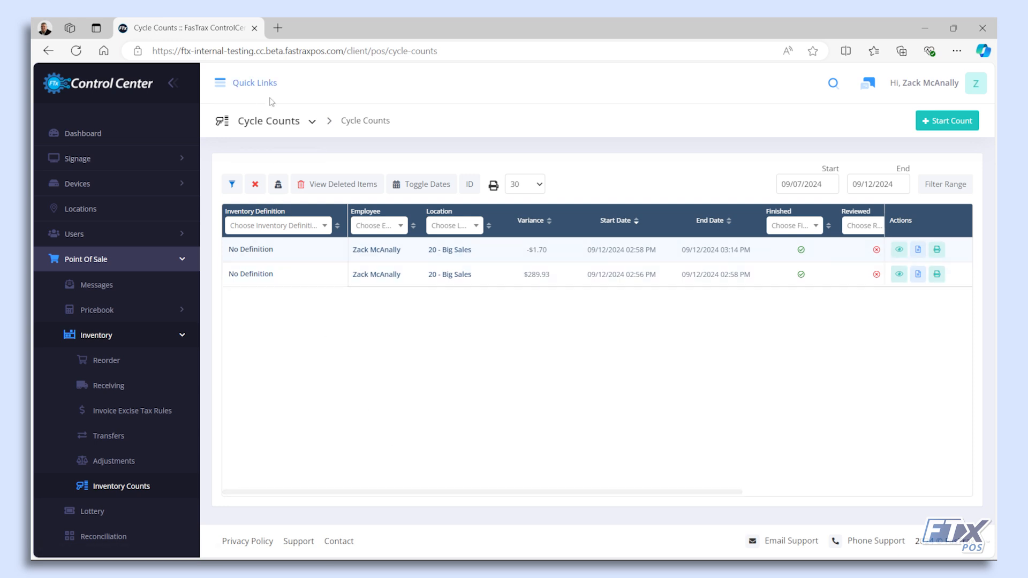
click(306, 121)
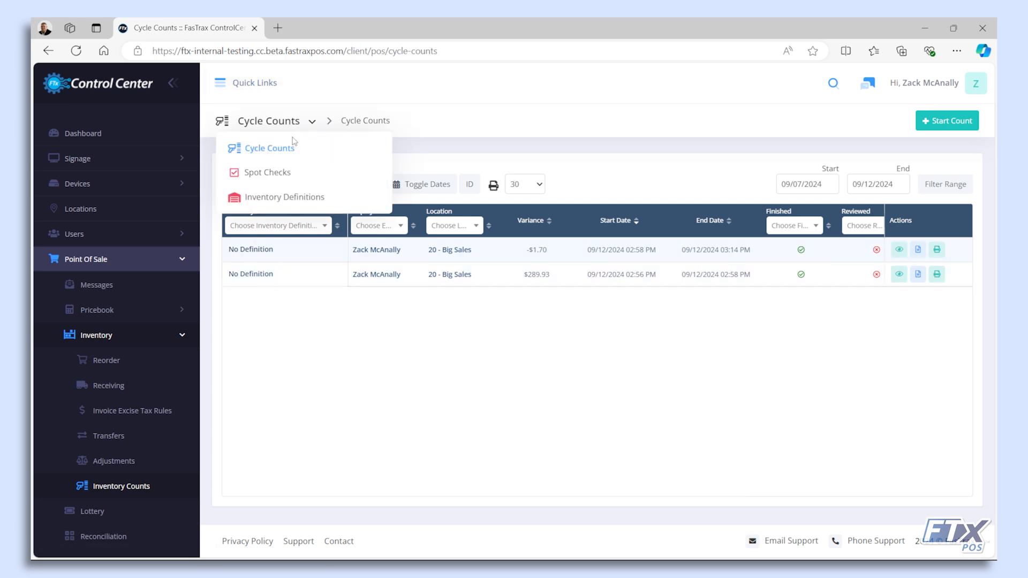
click(277, 173)
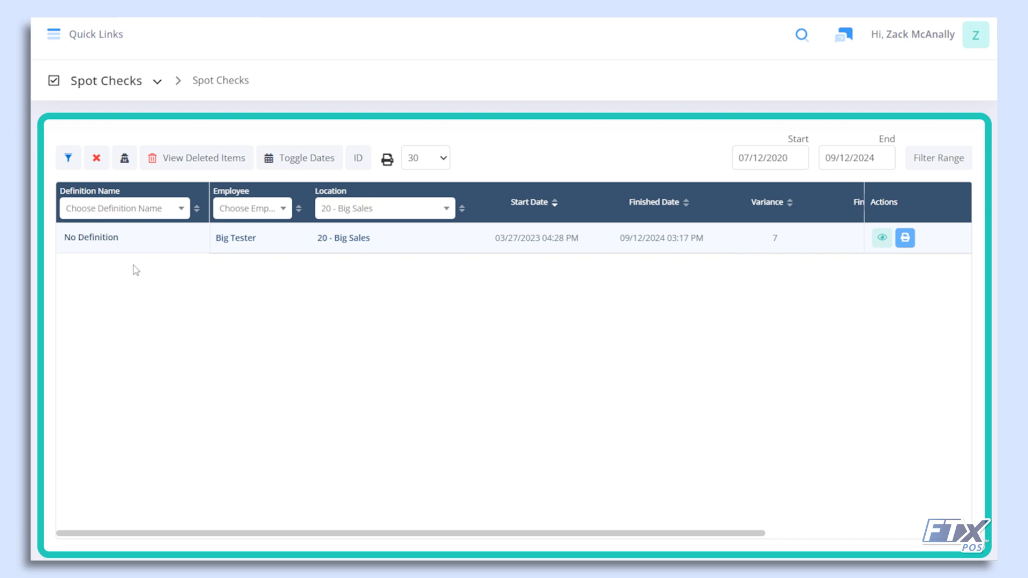
click(881, 238)
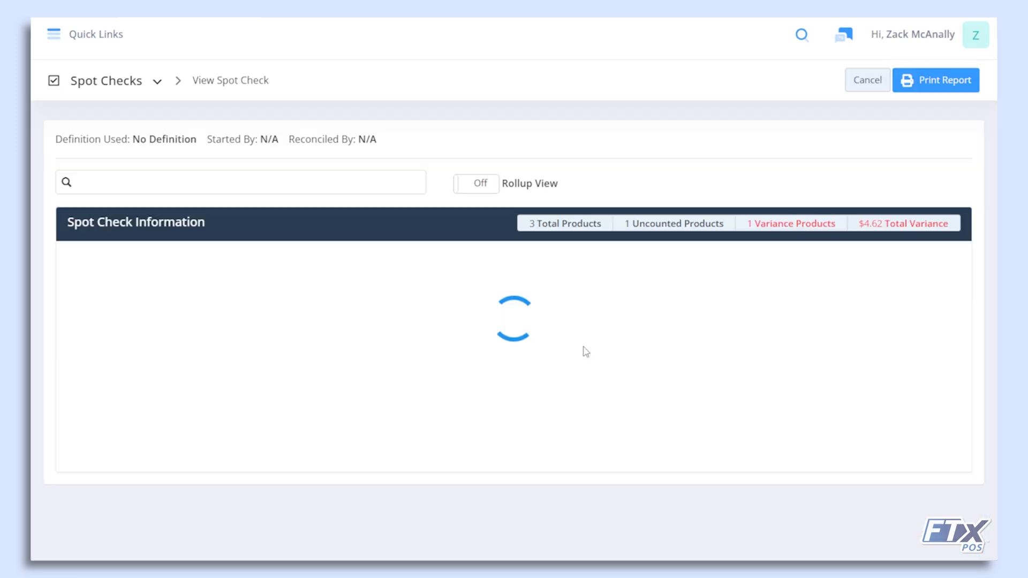